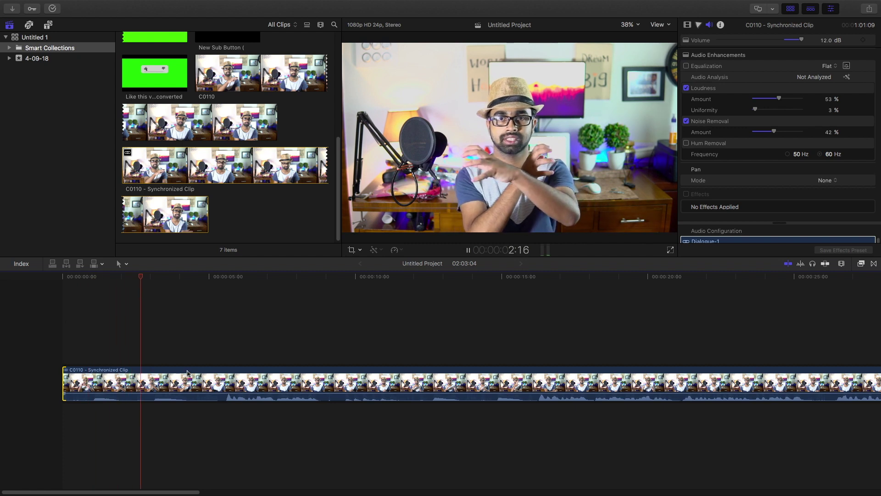
Blade the C0110 clip into two pieces at about the five-second mark
{"action": "key", "text": "space"}
{"action": "key", "text": "b"}
{"action": "left_click", "coordinate": [224, 382]}
{"action": "key", "text": "a"}
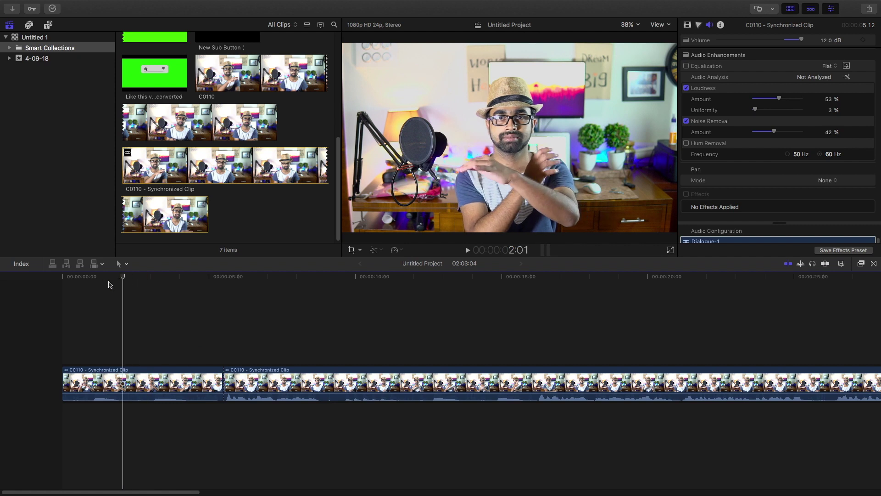
Preview the first piece from near the start and bring up the Effects browser
{"action": "left_click", "coordinate": [73, 284]}
{"action": "key", "text": "space"}
{"action": "key", "text": "space"}
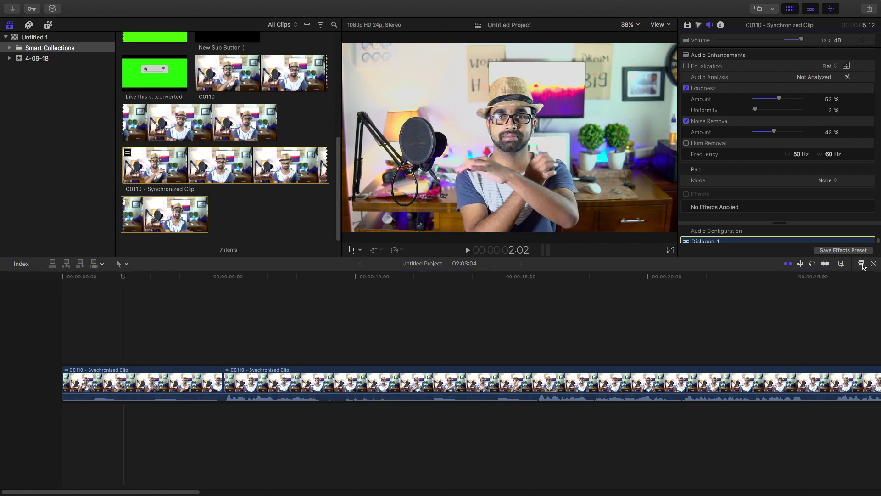
{"action": "key", "text": "super+5"}
Drag Gaussian from the Blur effects onto the first clip, close the browser, and rewind
{"action": "left_click", "coordinate": [733, 353]}
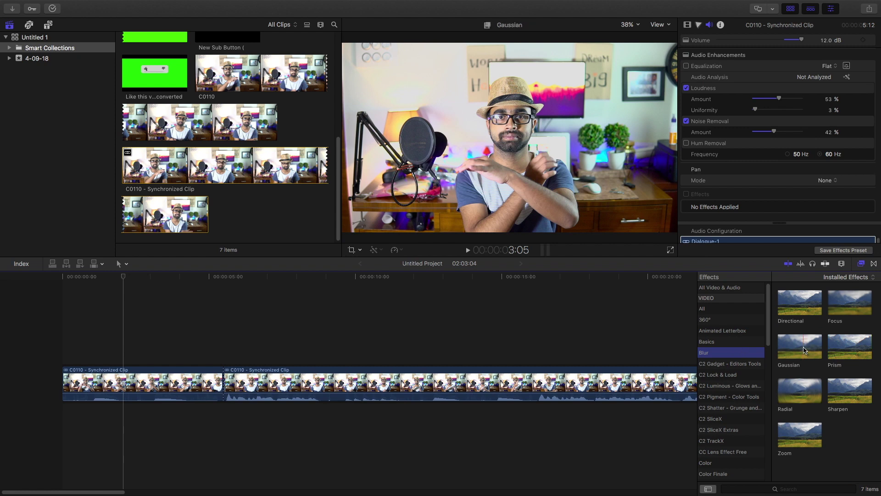
{"action": "mouse_move", "coordinate": [804, 350]}
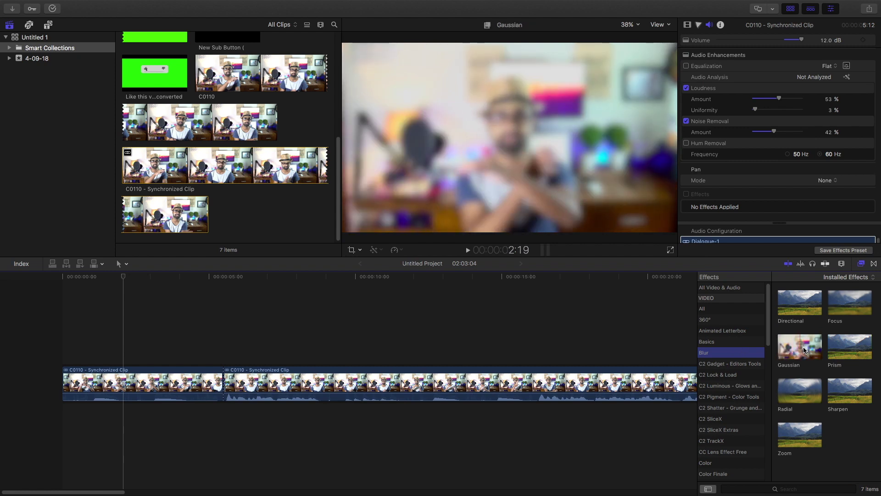
{"action": "left_click_drag", "start_coordinate": [804, 350], "coordinate": [131, 386]}
{"action": "left_click", "coordinate": [861, 263]}
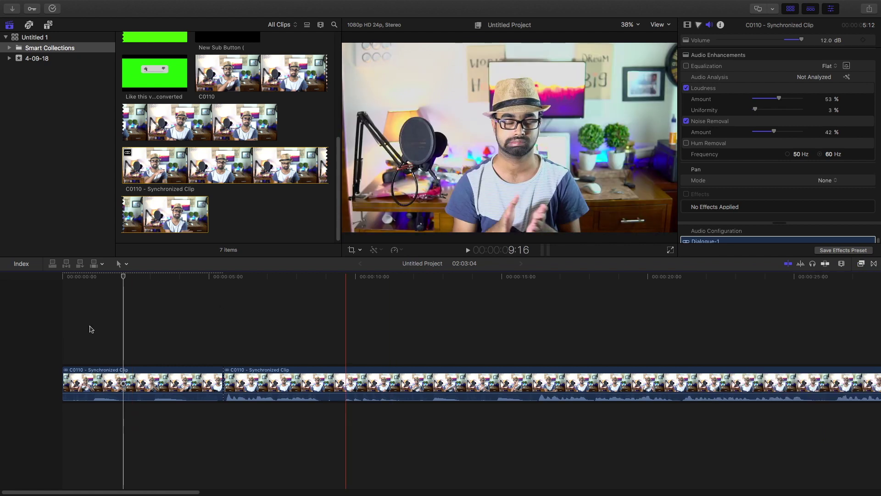
{"action": "left_click_drag", "start_coordinate": [123, 276], "coordinate": [59, 286]}
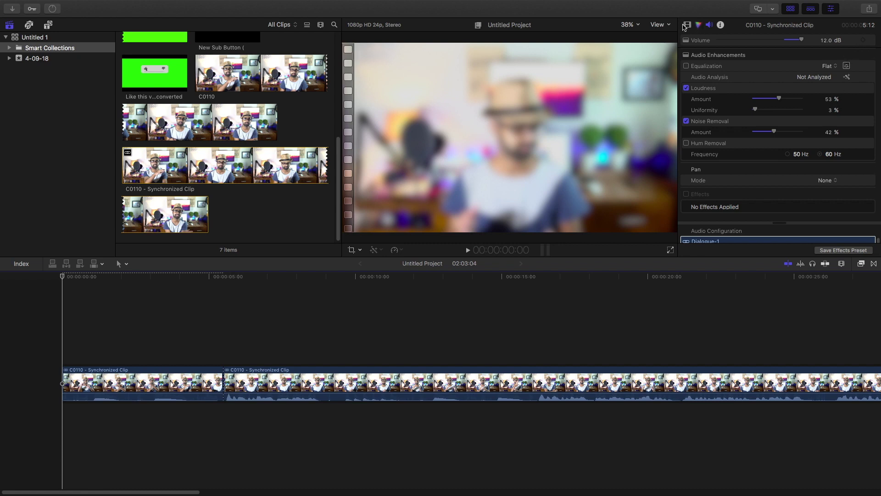
Set Gaussian Amount to 0 at the start and keyframe 50 at 2:12
{"action": "left_click", "coordinate": [686, 25]}
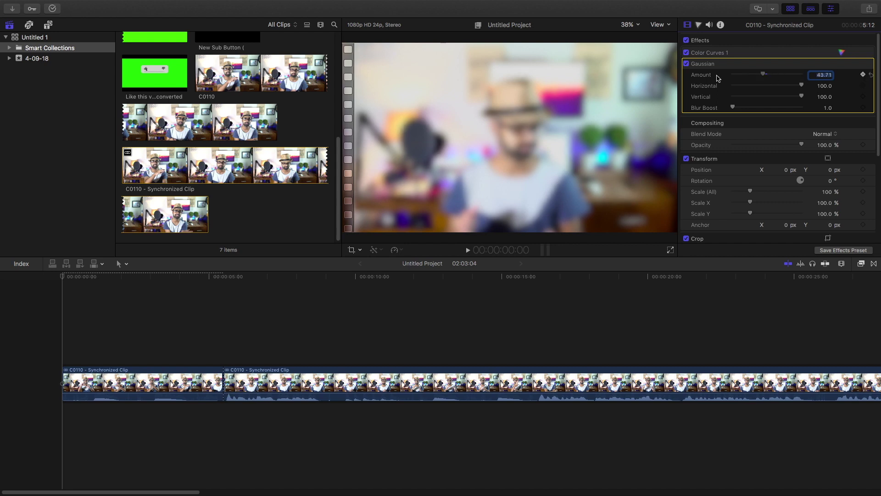
{"action": "type", "text": "0"}
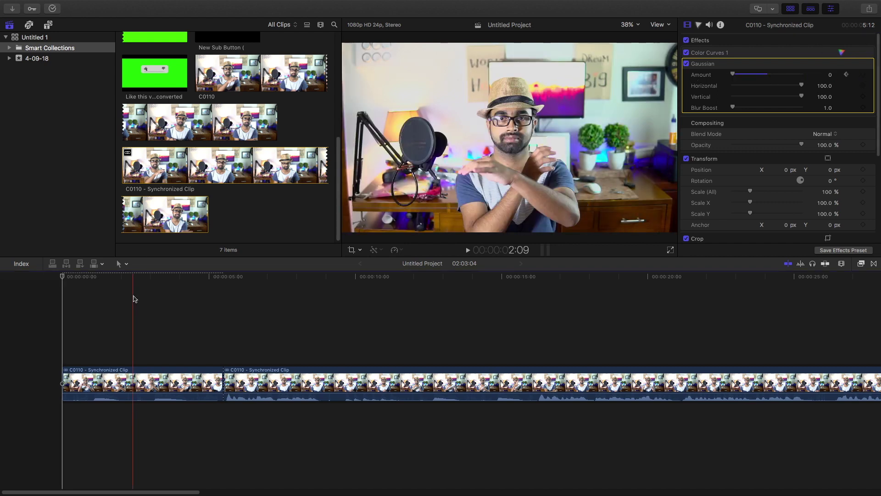
{"action": "left_click", "coordinate": [136, 330]}
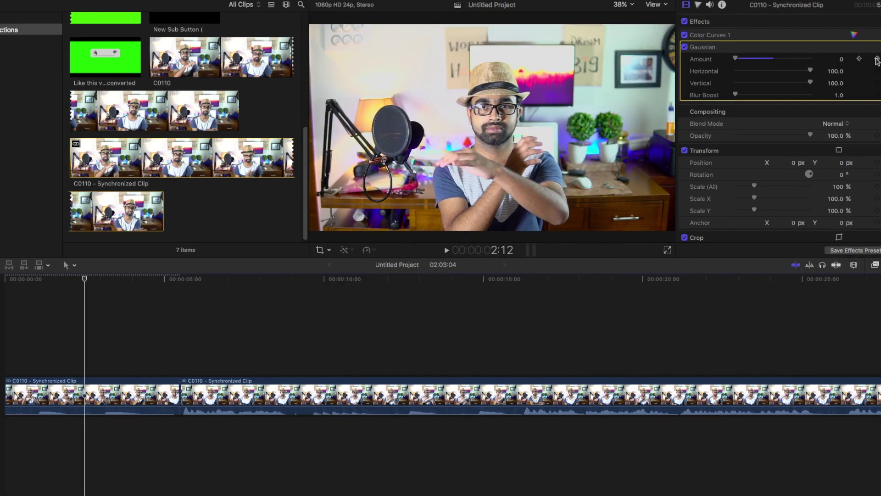
{"action": "left_click", "coordinate": [842, 60]}
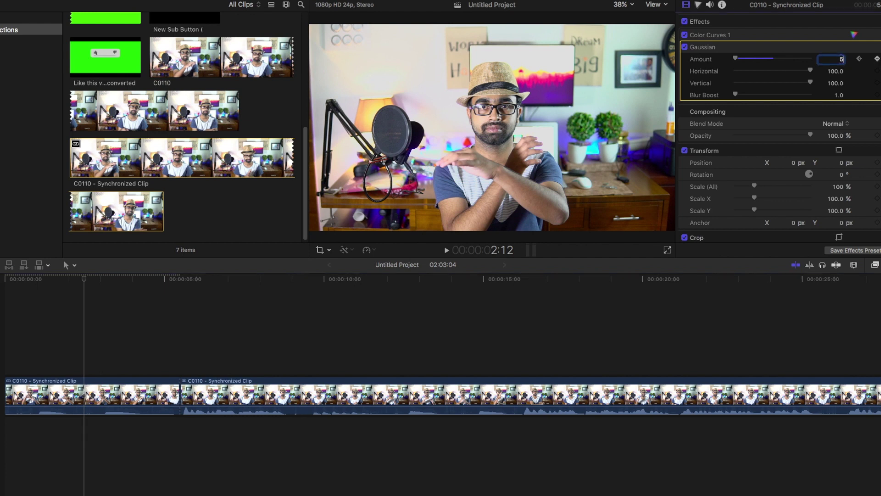
{"action": "left_click", "coordinate": [857, 62]}
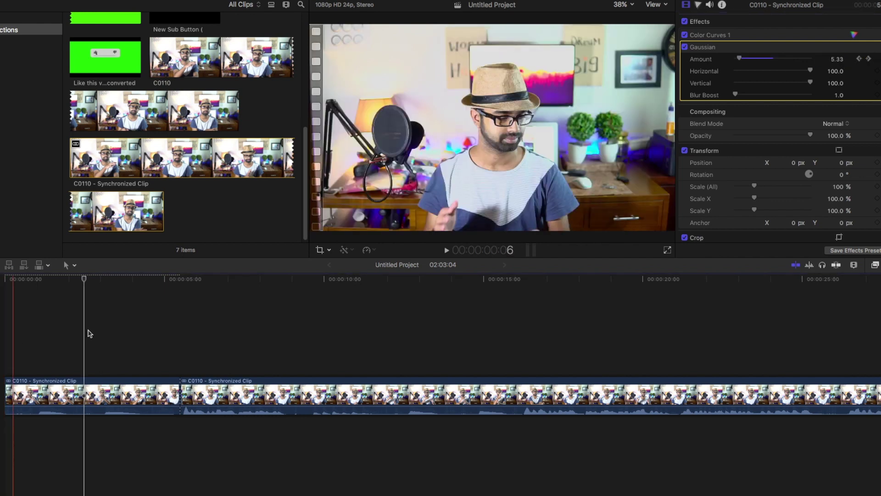
Keyframe Gaussian Amount back to 0 at 5:09 and play the blur ramp
{"action": "left_click", "coordinate": [178, 286]}
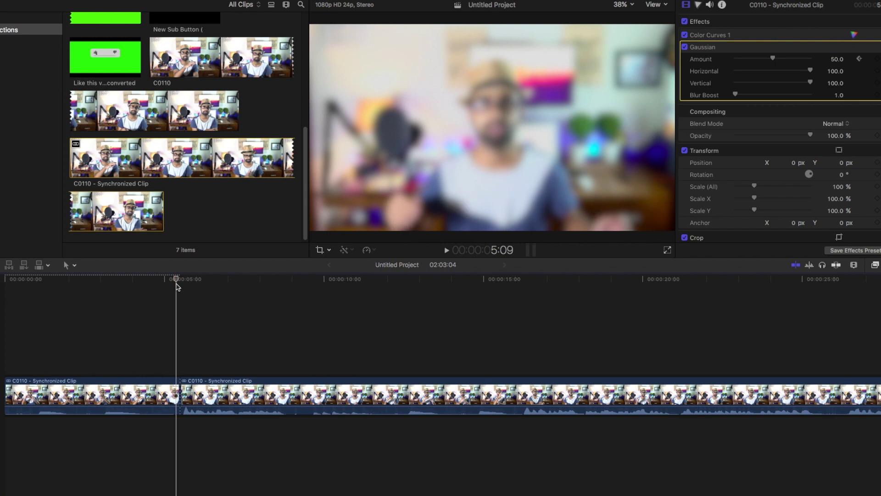
{"action": "left_click", "coordinate": [835, 59]}
{"action": "type", "text": "0"}
{"action": "key", "text": "Return"}
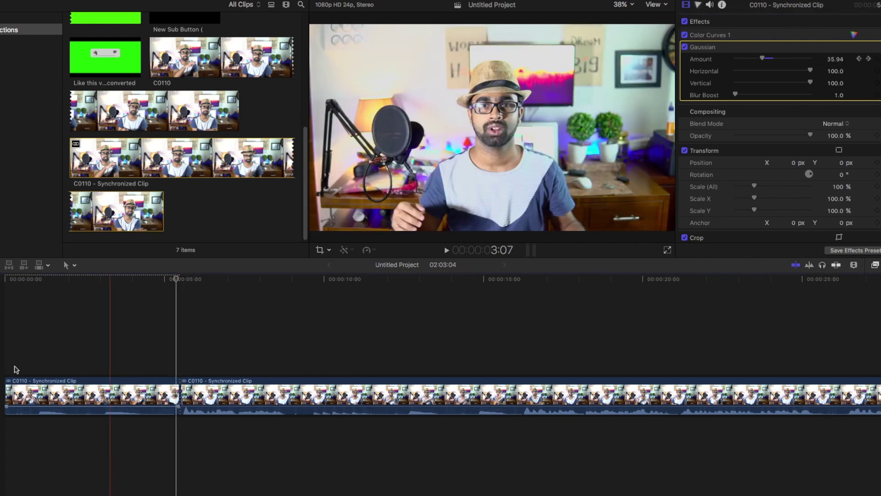
{"action": "left_click", "coordinate": [3, 303]}
{"action": "key", "text": "space"}
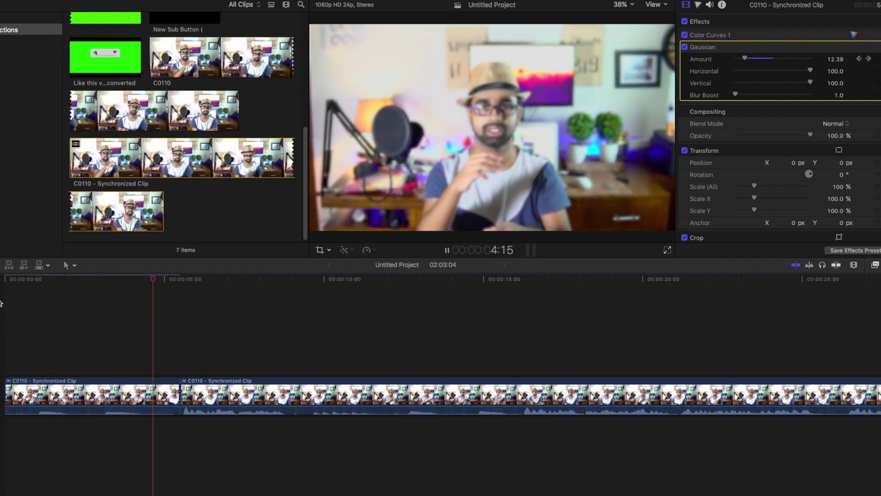
{"action": "key", "text": "space"}
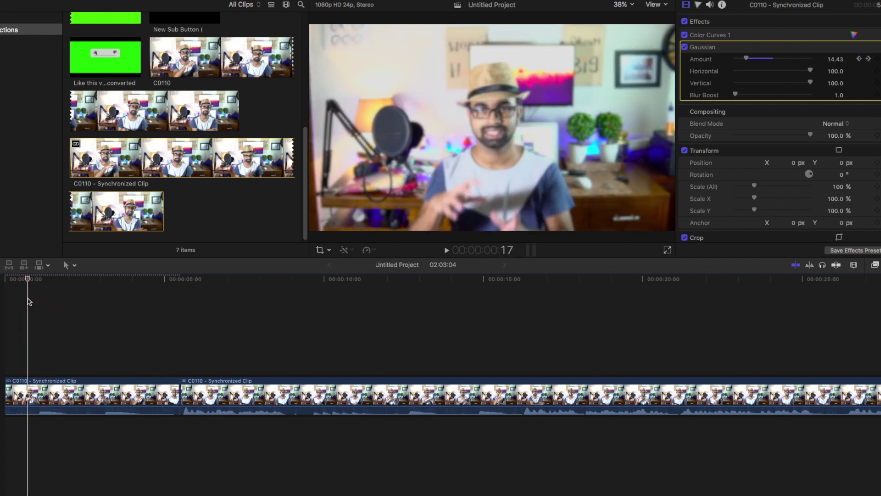
Show the first clip's video animation and shift the first blur keyframe later, then preview
{"action": "left_click", "coordinate": [27, 299]}
{"action": "right_click", "coordinate": [38, 399]}
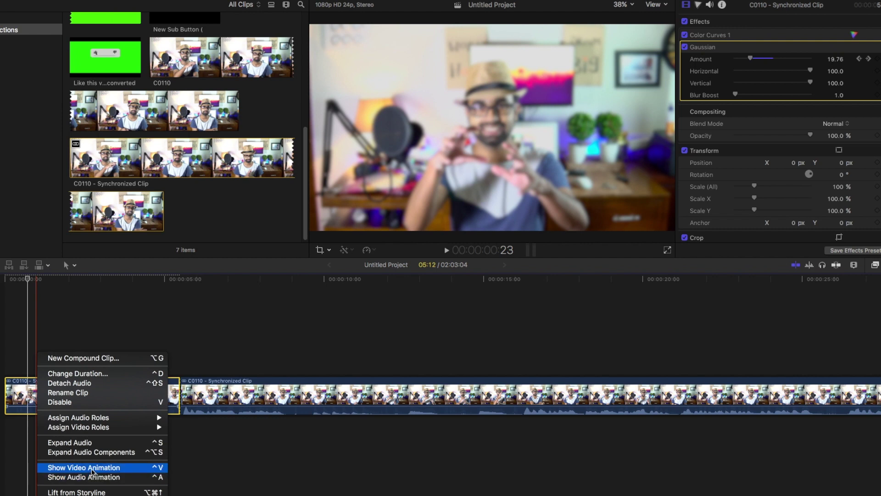
{"action": "key", "text": "Escape"}
{"action": "key", "text": "ctrl+v"}
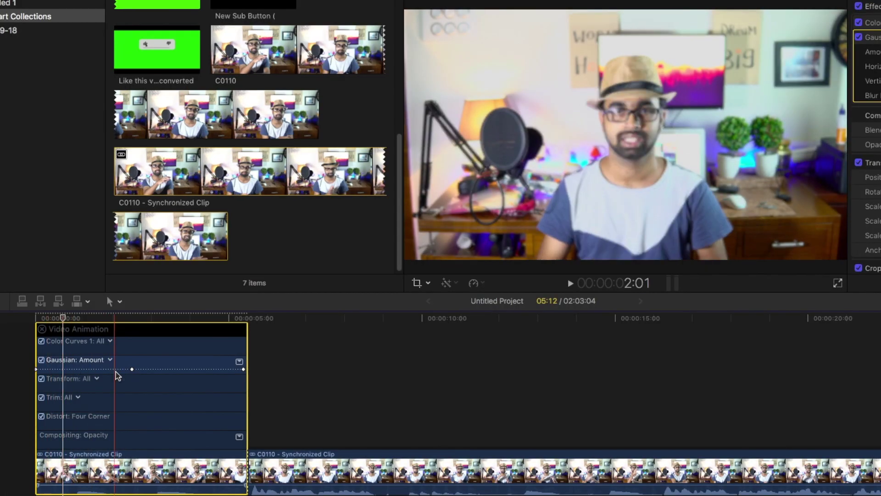
{"action": "left_click_drag", "start_coordinate": [36, 369], "coordinate": [63, 370]}
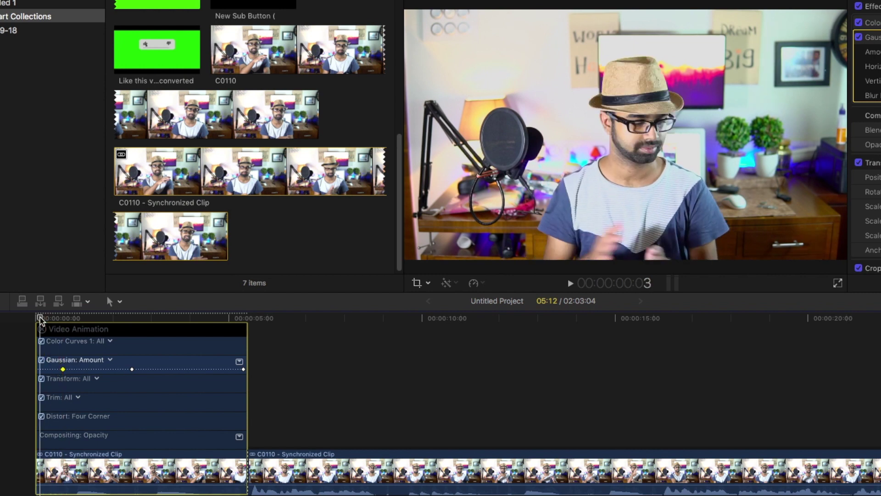
{"action": "left_click", "coordinate": [40, 318]}
{"action": "key", "text": "space"}
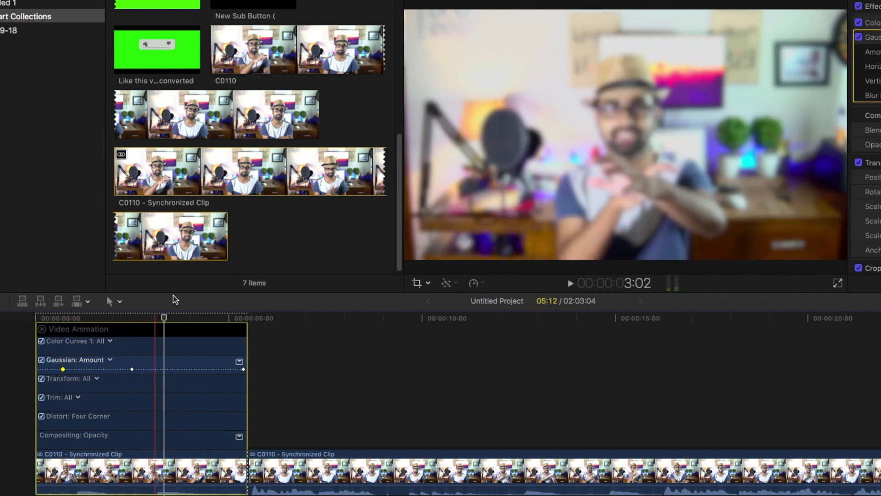
Move the middle blur keyframe to about 2:19 and the final one earlier, then preview
{"action": "left_click_drag", "start_coordinate": [164, 318], "coordinate": [145, 319]}
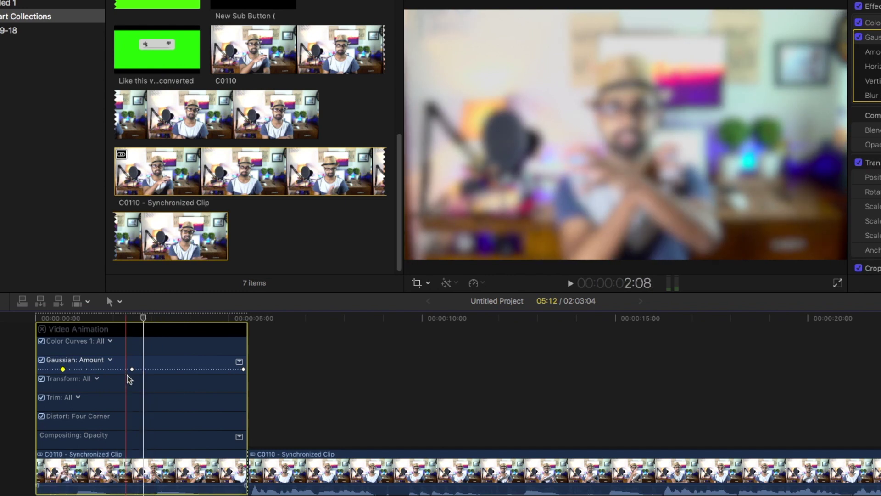
{"action": "left_click_drag", "start_coordinate": [141, 367], "coordinate": [143, 368]}
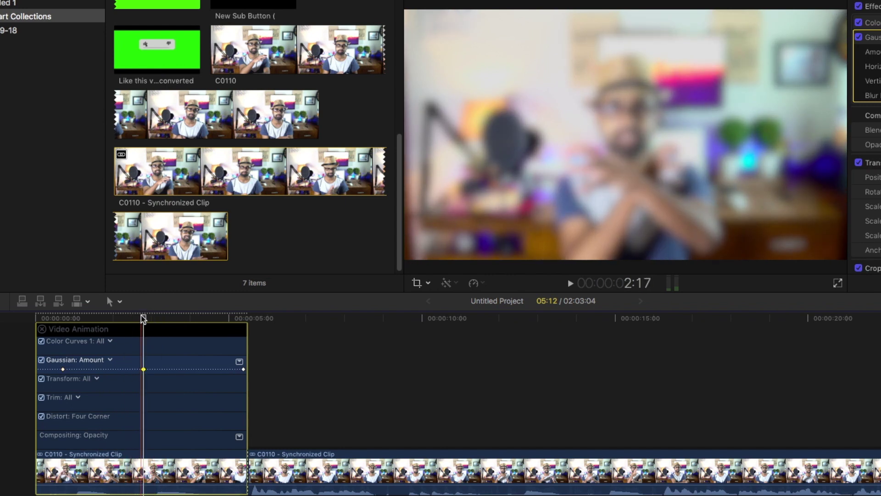
{"action": "key", "text": "space"}
{"action": "left_click_drag", "start_coordinate": [243, 369], "coordinate": [203, 369]}
{"action": "left_click", "coordinate": [45, 318]}
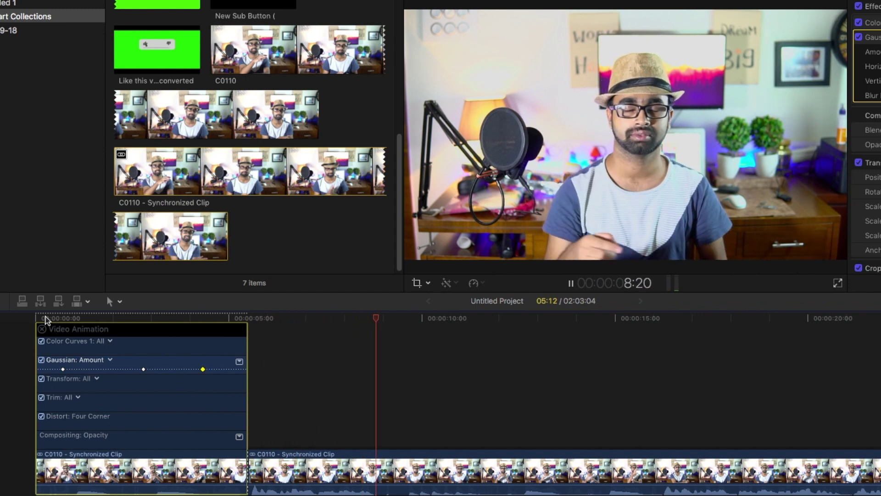
{"action": "key", "text": "space"}
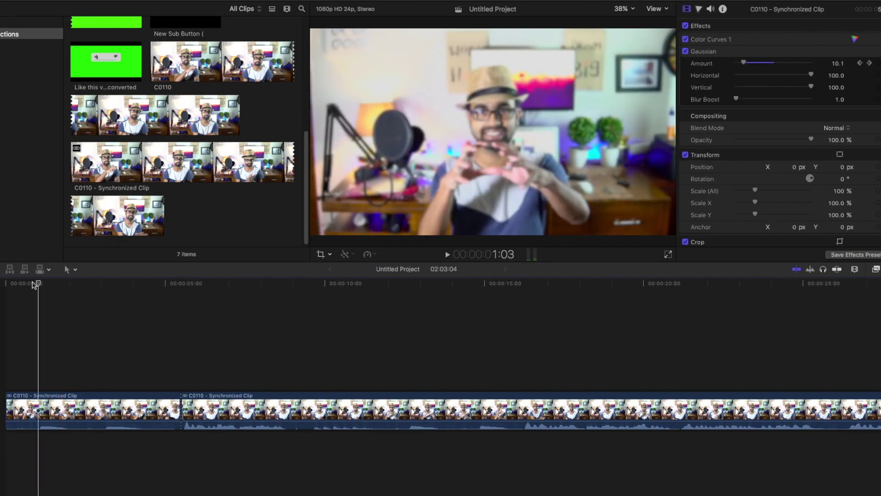
A few frames into the first clip, keyframe Scale (All) 113% and Rotation 4°
{"action": "right_click", "coordinate": [66, 404]}
{"action": "left_click", "coordinate": [115, 472]}
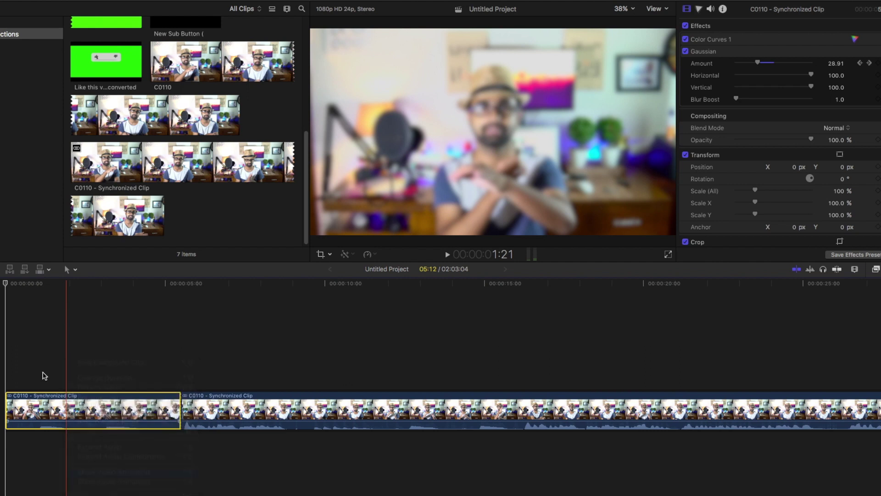
{"action": "left_click", "coordinate": [5, 282]}
{"action": "left_click_drag", "start_coordinate": [5, 285], "coordinate": [26, 286]}
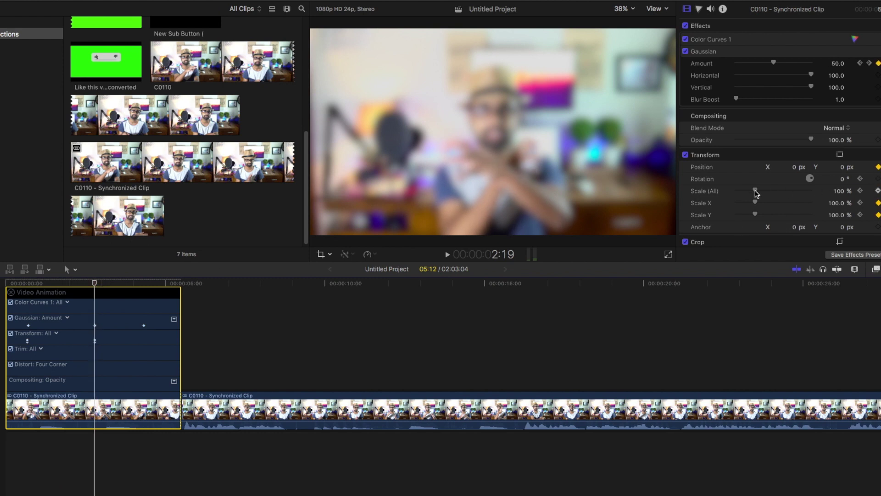
{"action": "left_click_drag", "start_coordinate": [756, 192], "coordinate": [757, 192]}
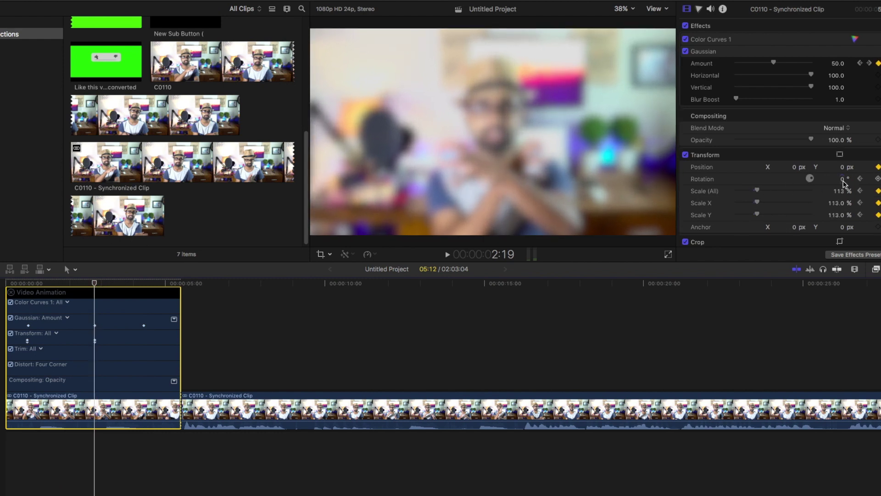
{"action": "left_click_drag", "start_coordinate": [843, 183], "coordinate": [844, 179]}
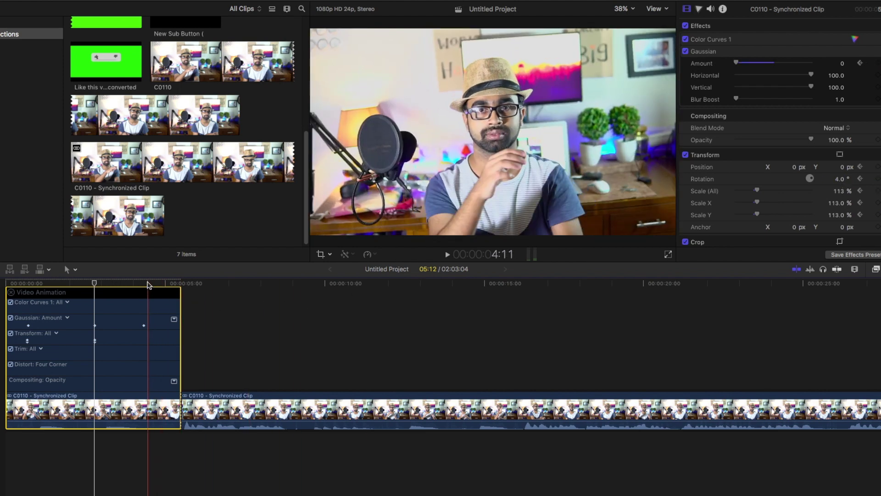
Add a Transform keyframe at 4:08 with Rotation 0° and Scale (All) 100%
{"action": "left_click", "coordinate": [878, 167]}
{"action": "type", "text": "0"}
{"action": "key", "text": "Return"}
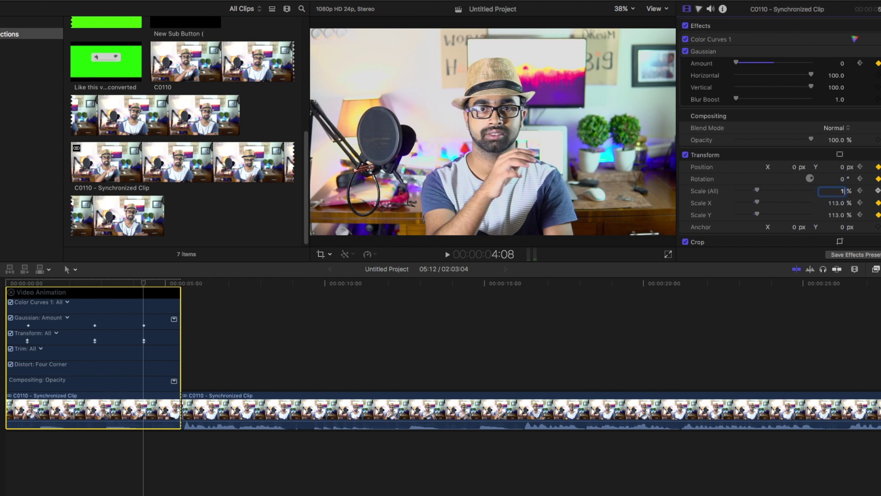
{"action": "type", "text": "100"}
{"action": "key", "text": "Return"}
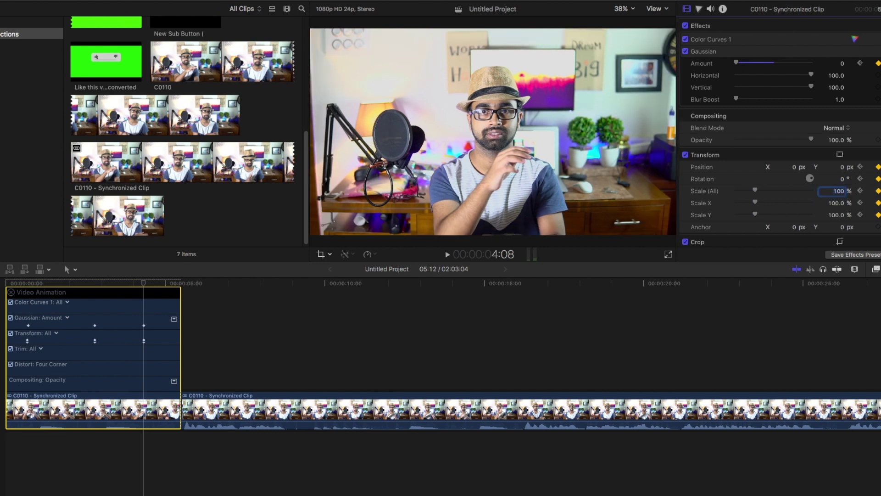
Play the blur and zoom from the start, then again from the first transform keyframe
{"action": "left_click", "coordinate": [9, 281]}
{"action": "key", "text": "space"}
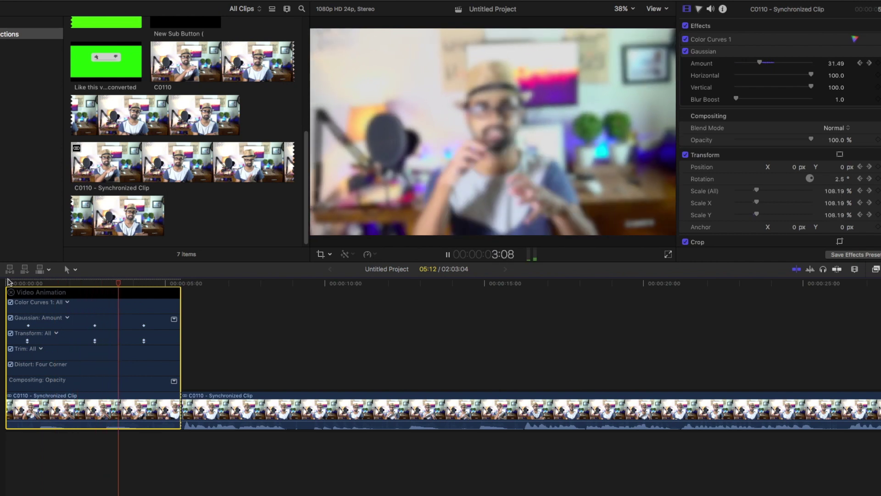
{"action": "key", "text": "space"}
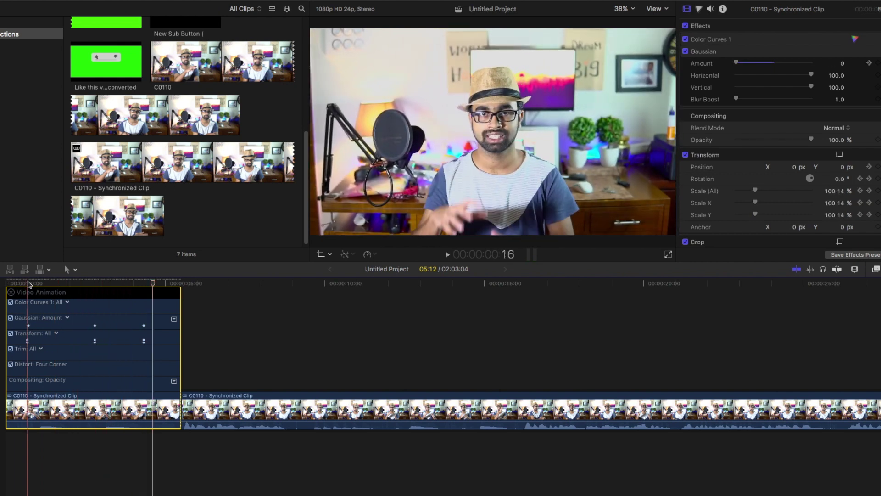
{"action": "left_click", "coordinate": [29, 285]}
{"action": "left_click", "coordinate": [27, 341]}
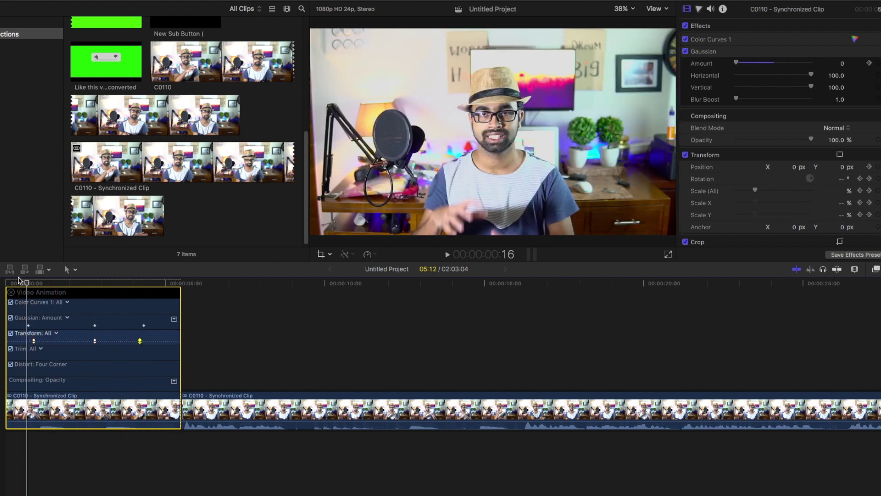
{"action": "key", "text": "space"}
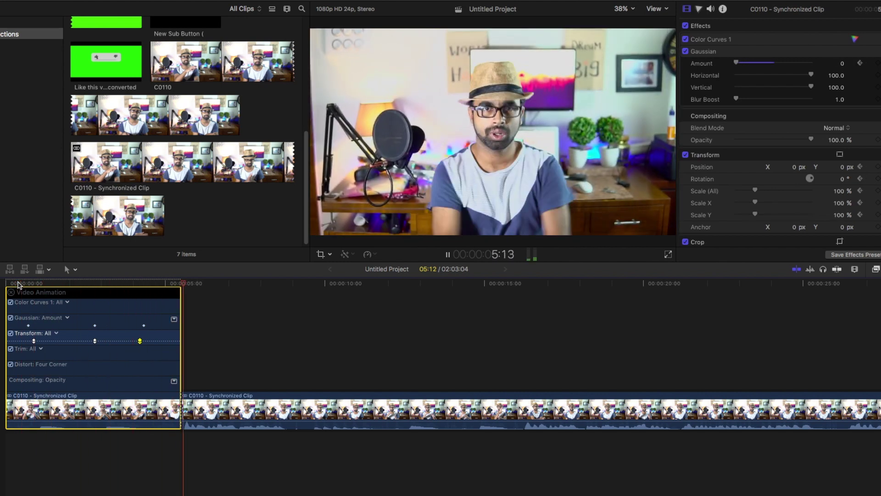
Move the middle Transform keyframe earlier, nudge it one frame, and play the rack focus
{"action": "left_click_drag", "start_coordinate": [94, 340], "coordinate": [77, 341]}
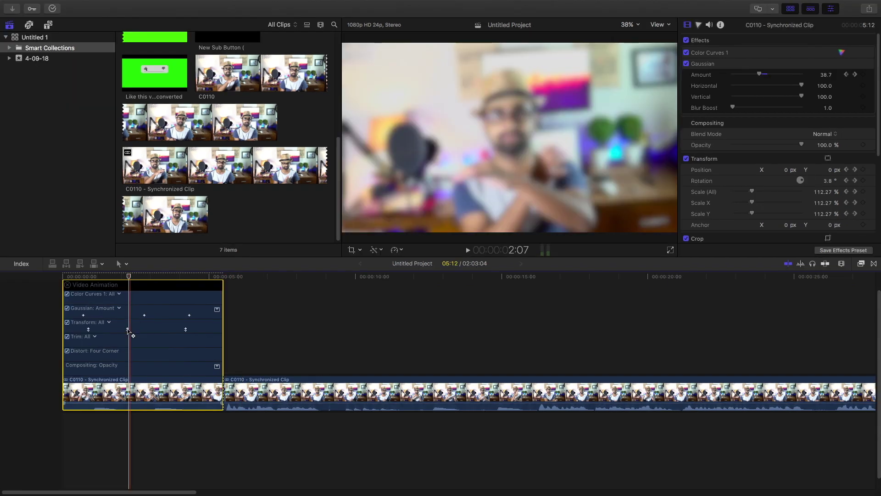
{"action": "right_click", "coordinate": [77, 340]}
{"action": "left_click_drag", "start_coordinate": [131, 329], "coordinate": [129, 330]}
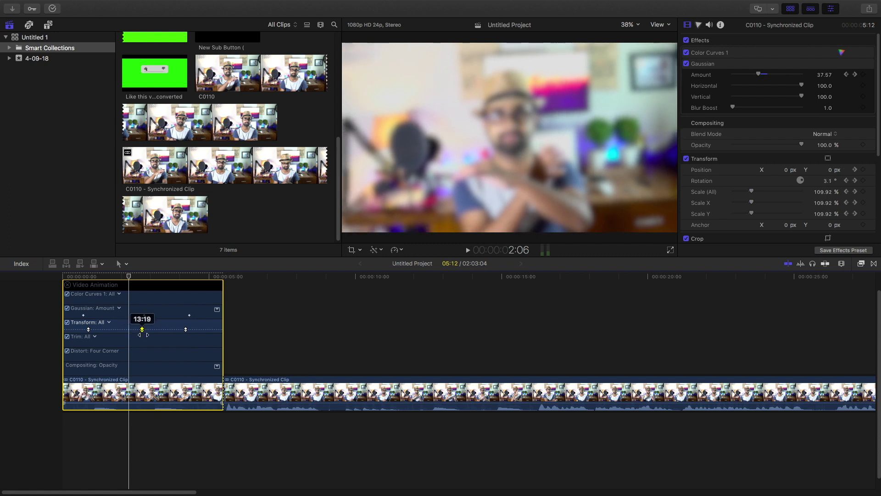
{"action": "key", "text": "space"}
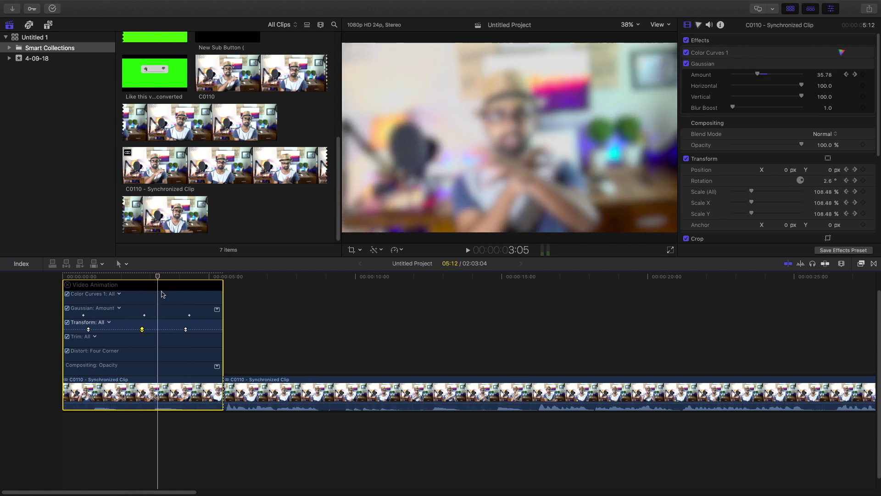